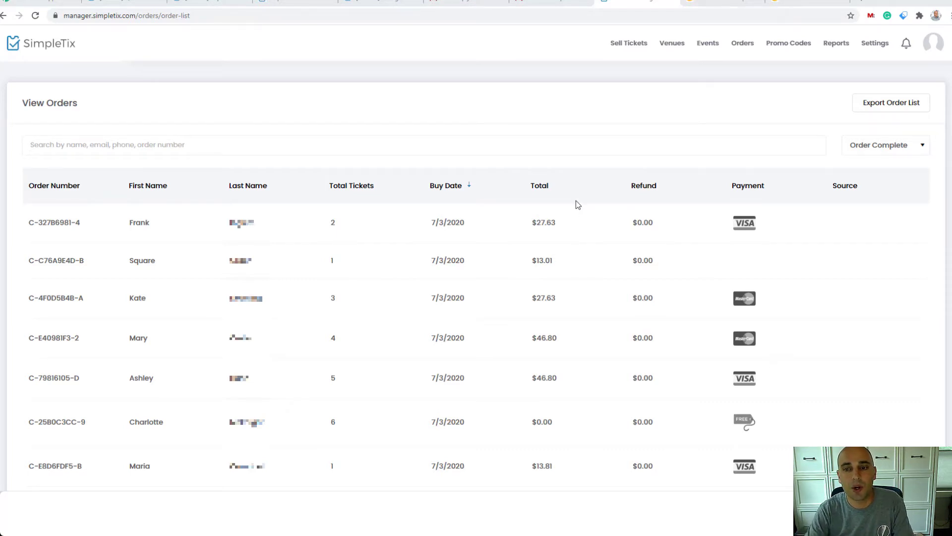
- Search the order list for the copied order number and open the matching order's details
left_click(523, 144)
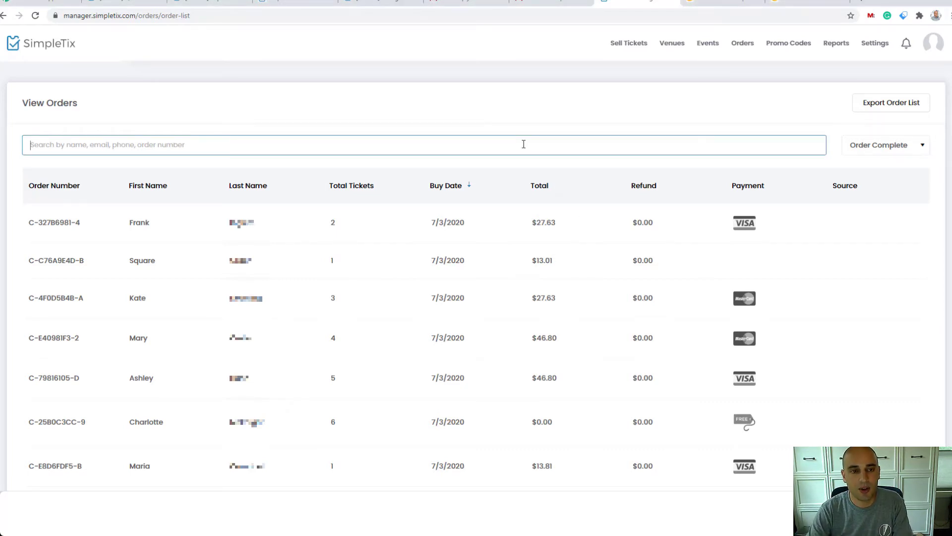
key("Return")
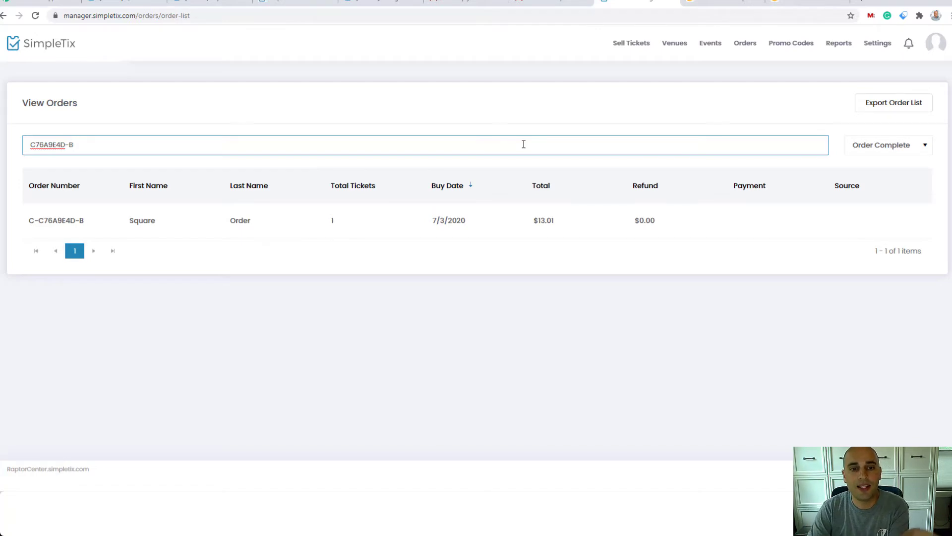
left_click(451, 226)
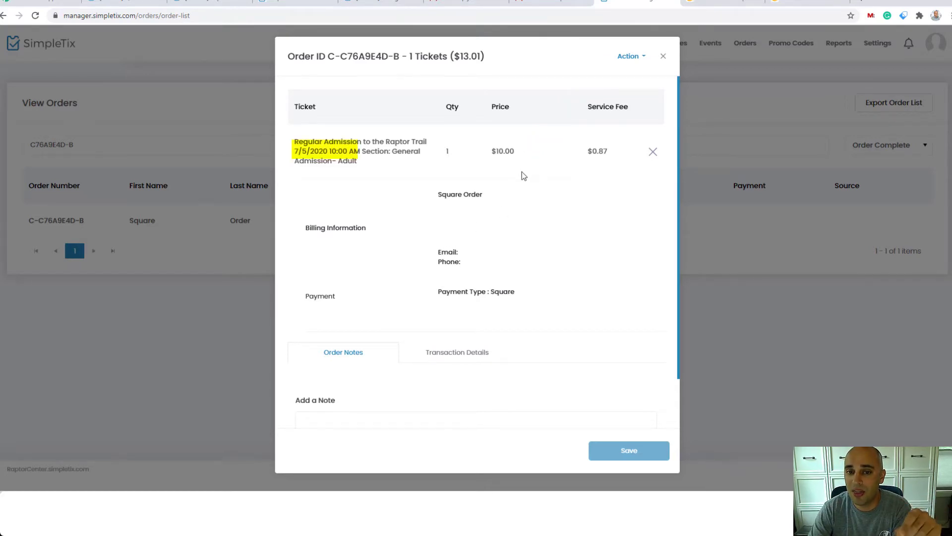
- Start adding another ticket to the order, choosing the 7/10/2020 10:00 AM – 12:30 PM time slot
left_click(626, 58)
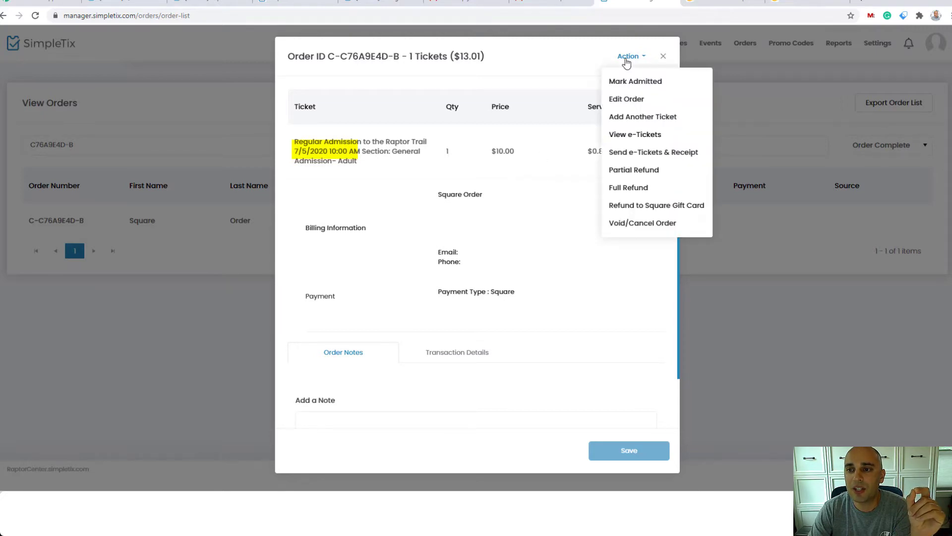
left_click(636, 117)
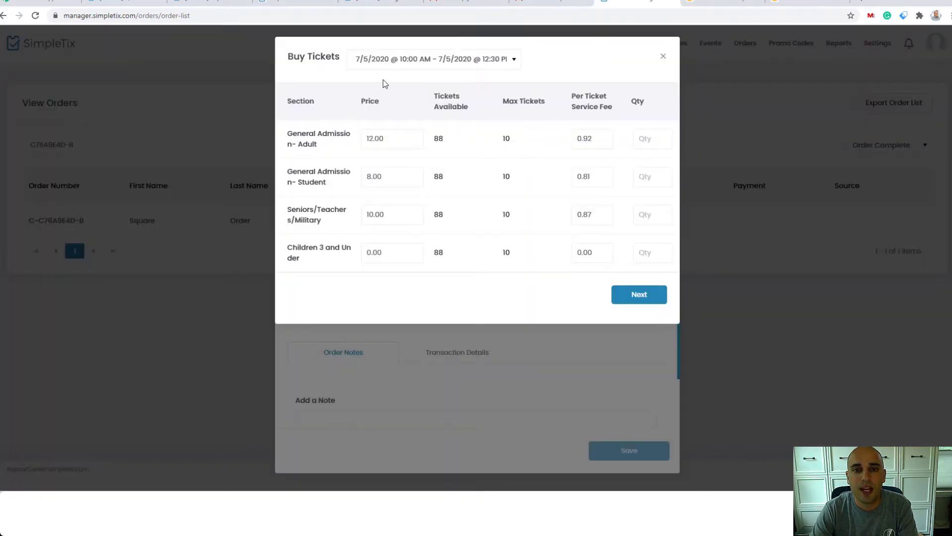
left_click(389, 60)
scroll(389, 128, "down", 1)
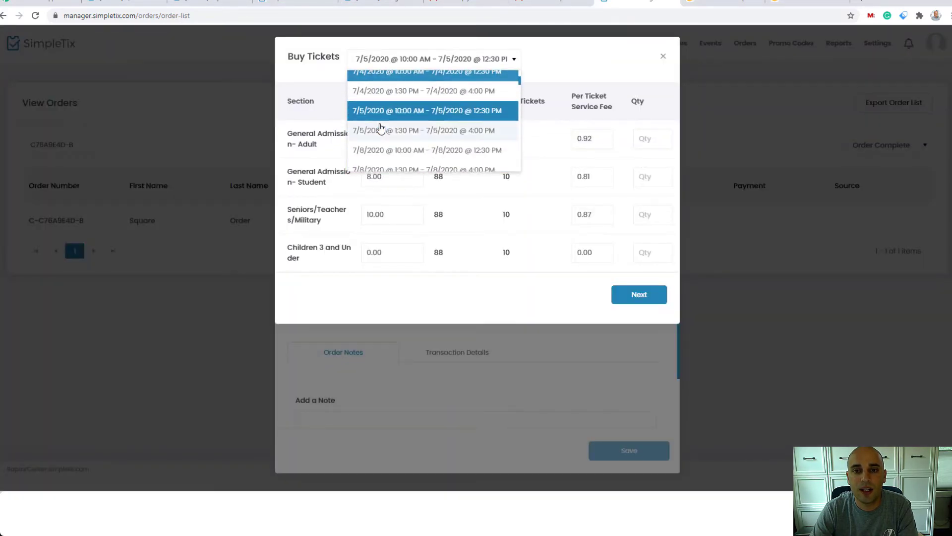
scroll(380, 128, "down", 3)
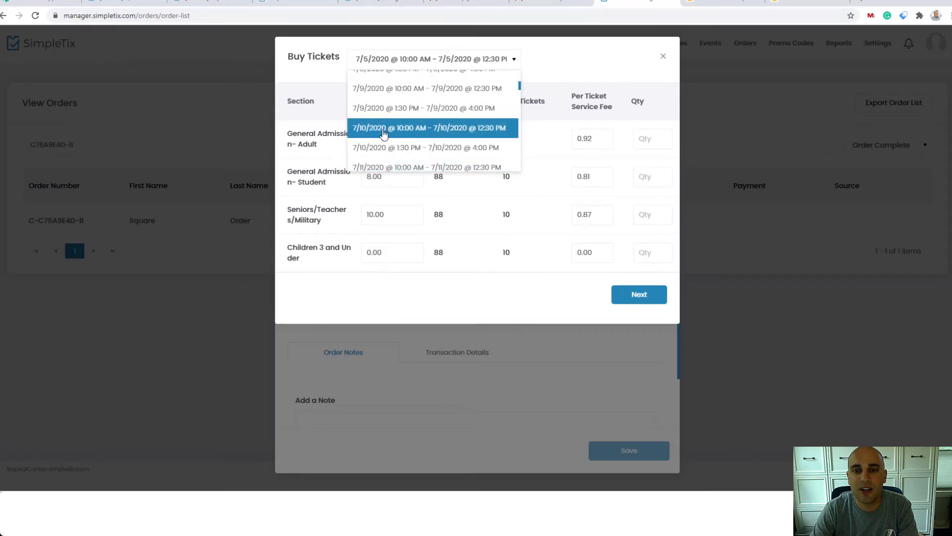
left_click(383, 128)
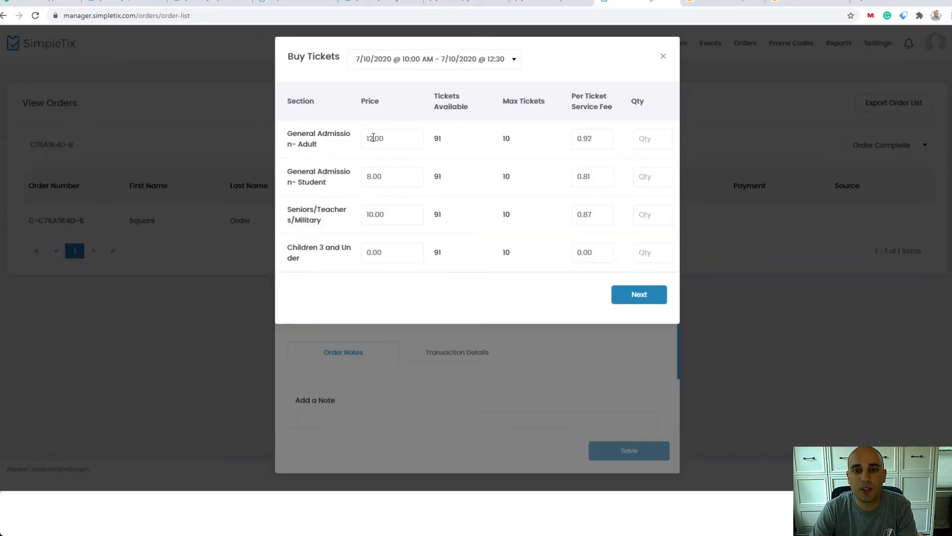
- Set the General Admission- Adult price to 10.00 with a quantity of 1 and add the ticket to the order
left_click(368, 139)
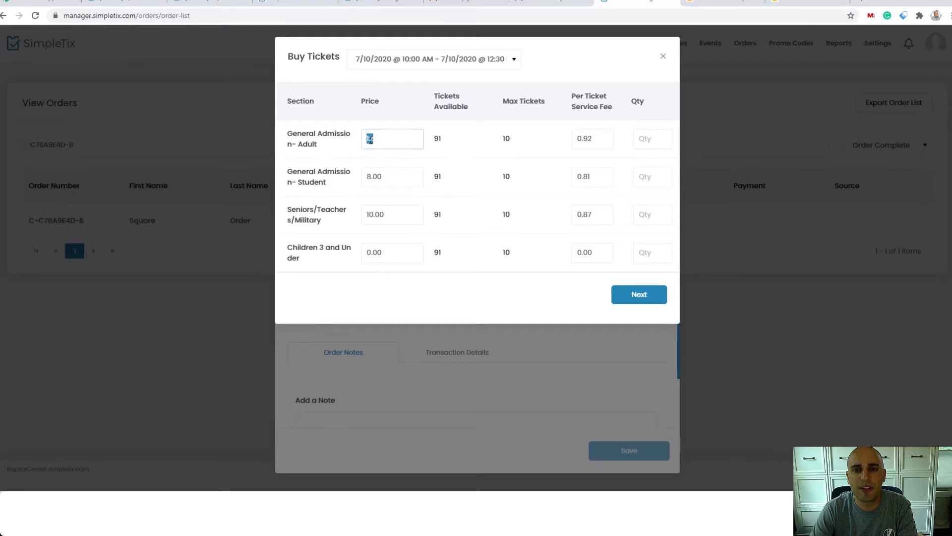
left_click_drag(368, 140, 375, 140)
type("10")
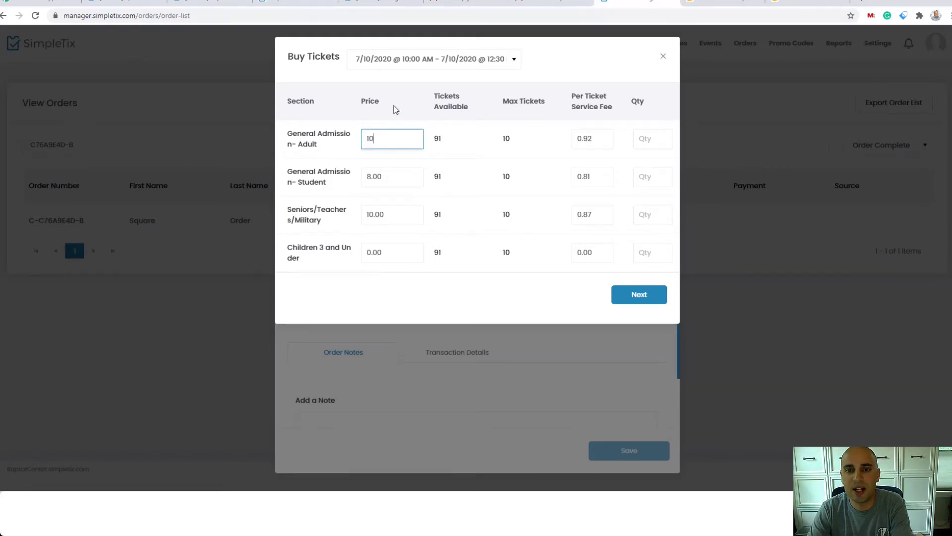
left_click(394, 107)
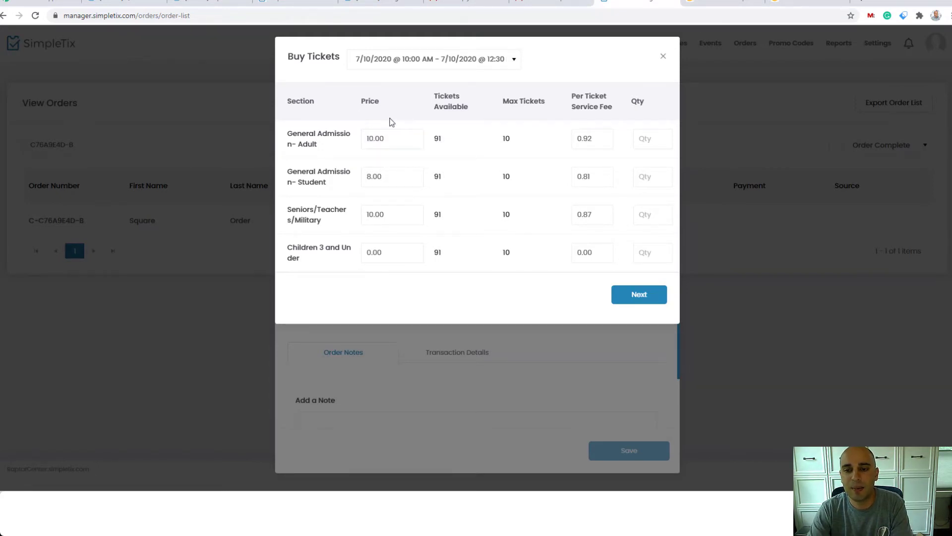
left_click(656, 137)
type("1")
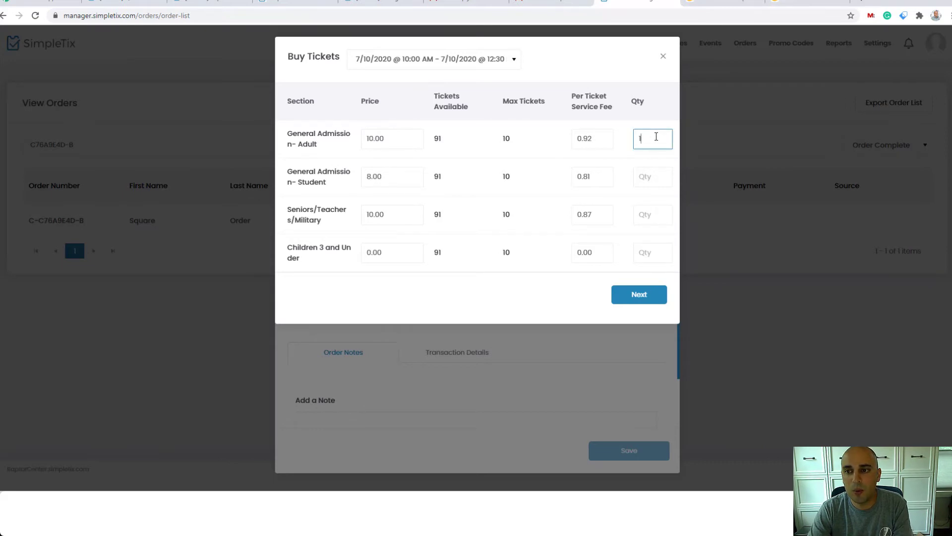
left_click(640, 295)
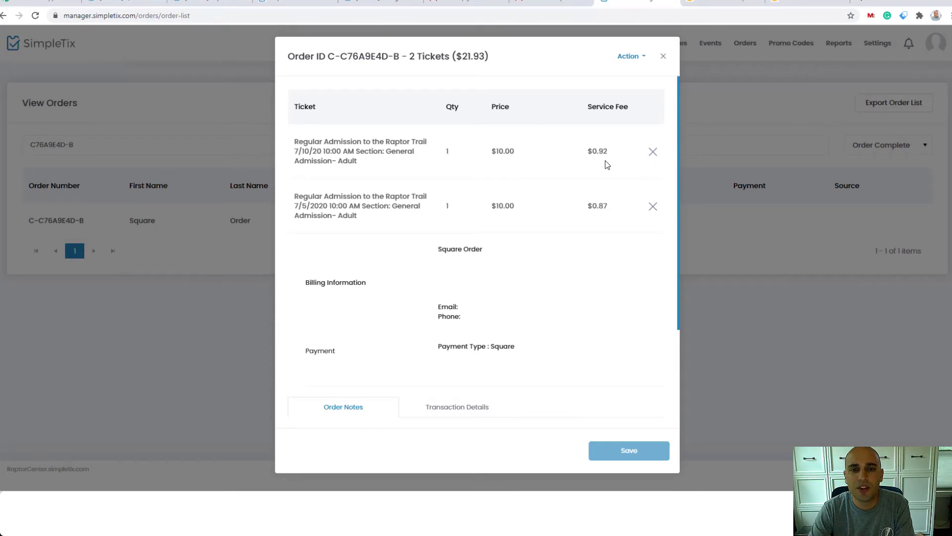
- Delete the original 7/5/2020 10:00 AM adult ticket from the order without a refund
left_click(653, 208)
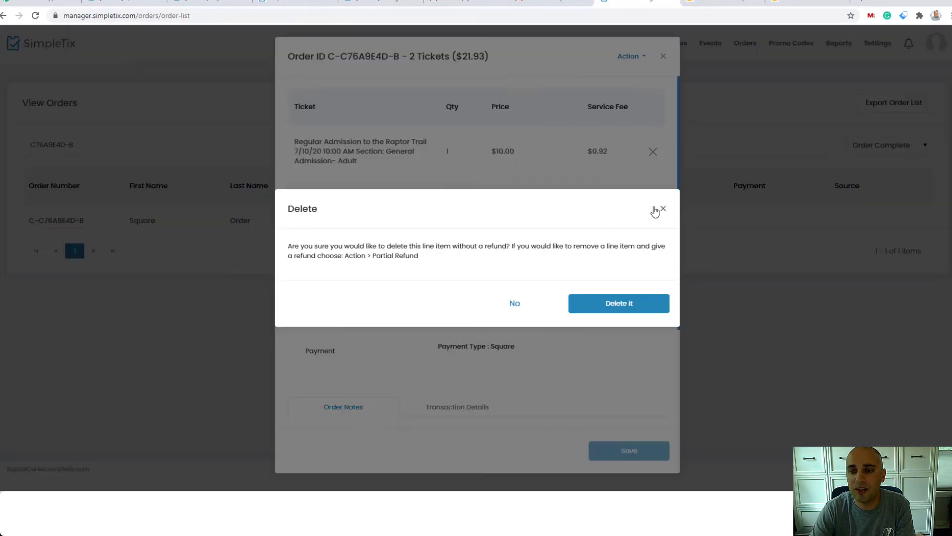
left_click(625, 305)
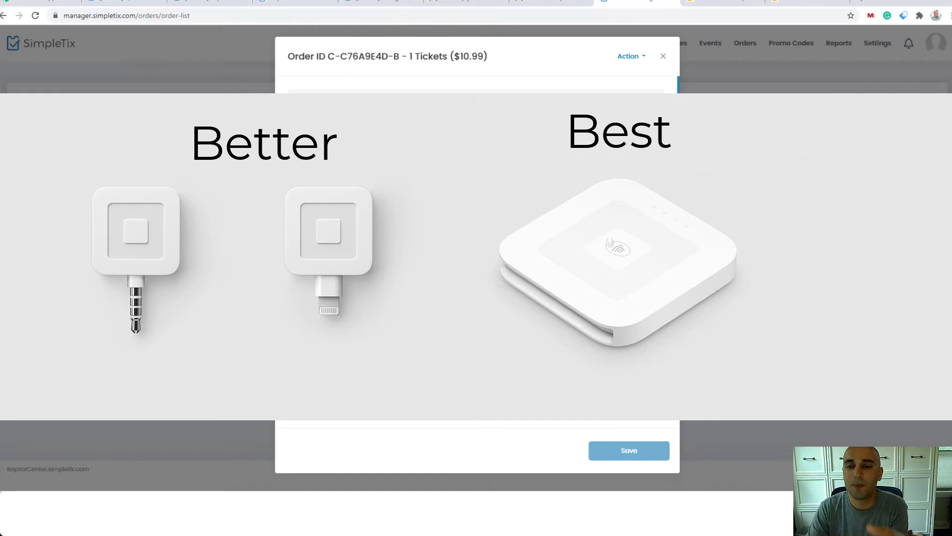
left_click_drag(438, 250, 484, 255)
left_click(481, 254)
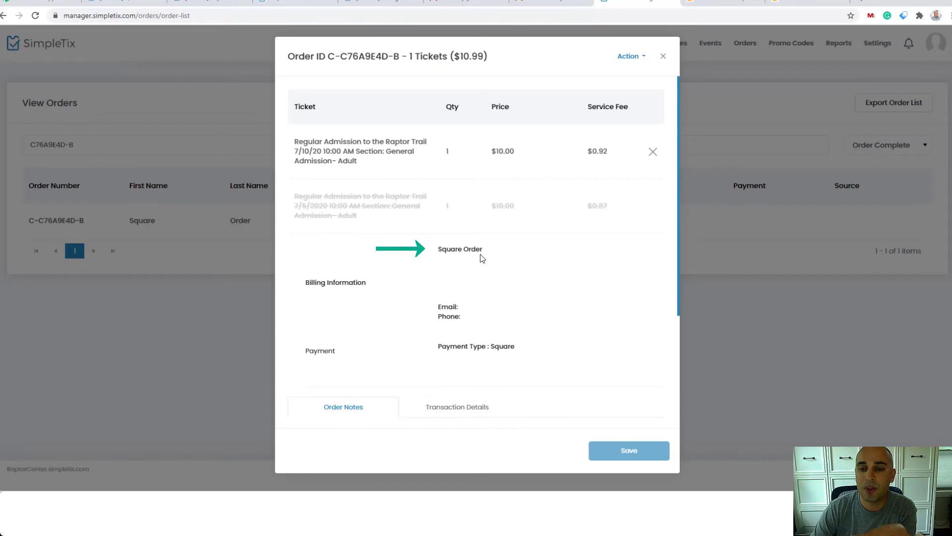
- Edit the order details, replacing the placeholder first and last name with the customer's actual name
left_click(628, 57)
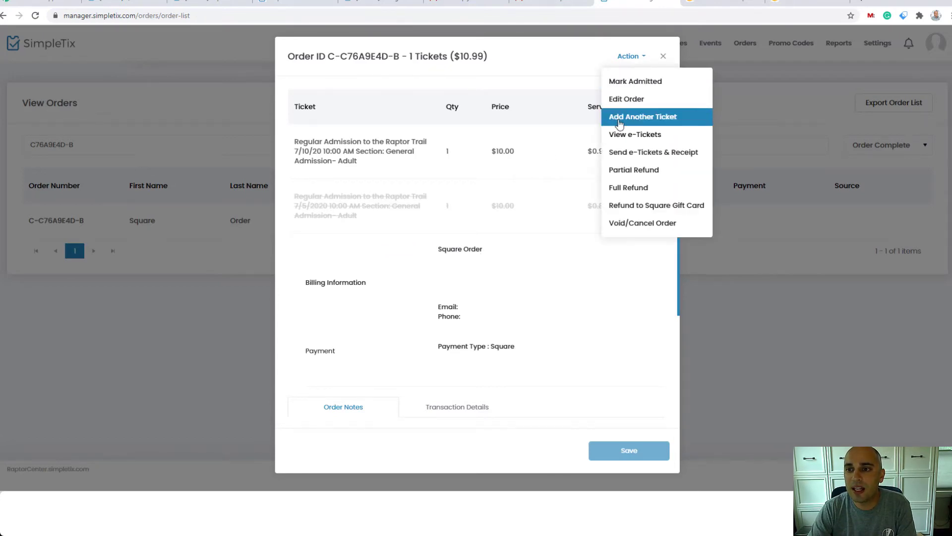
left_click(623, 97)
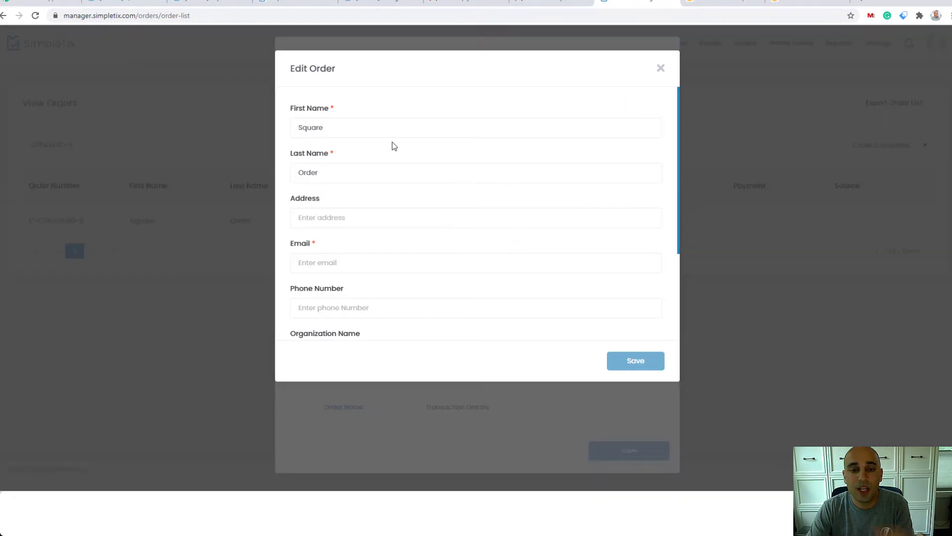
left_click(393, 124)
left_click_drag(393, 124, 227, 124)
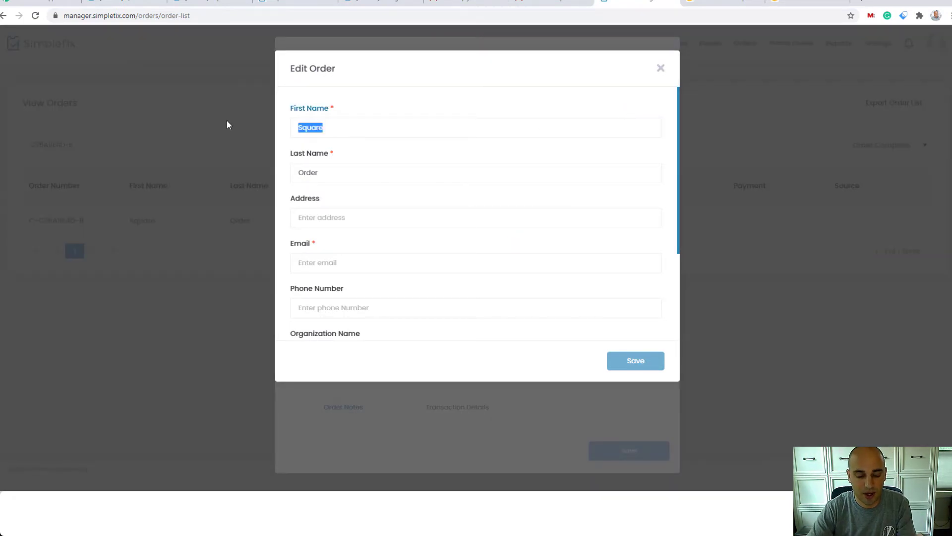
type("Sarah")
key("Tab")
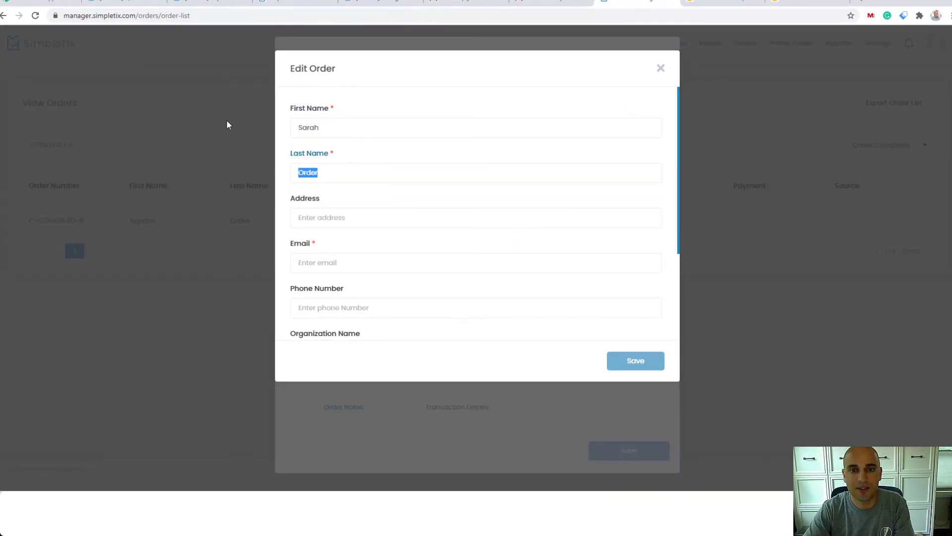
type("Sample")
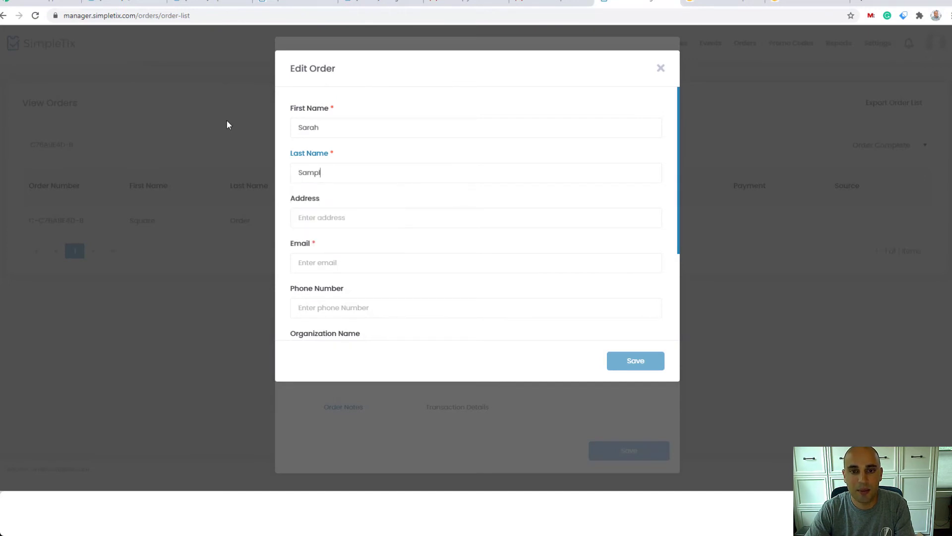
- Fill in the customer's email address and save the edited order
key("Tab")
key("Tab")
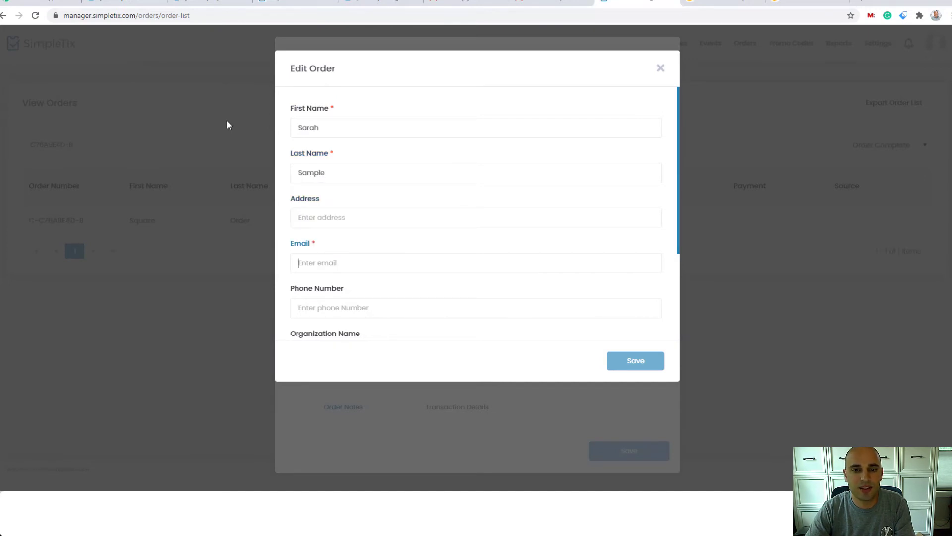
type("te")
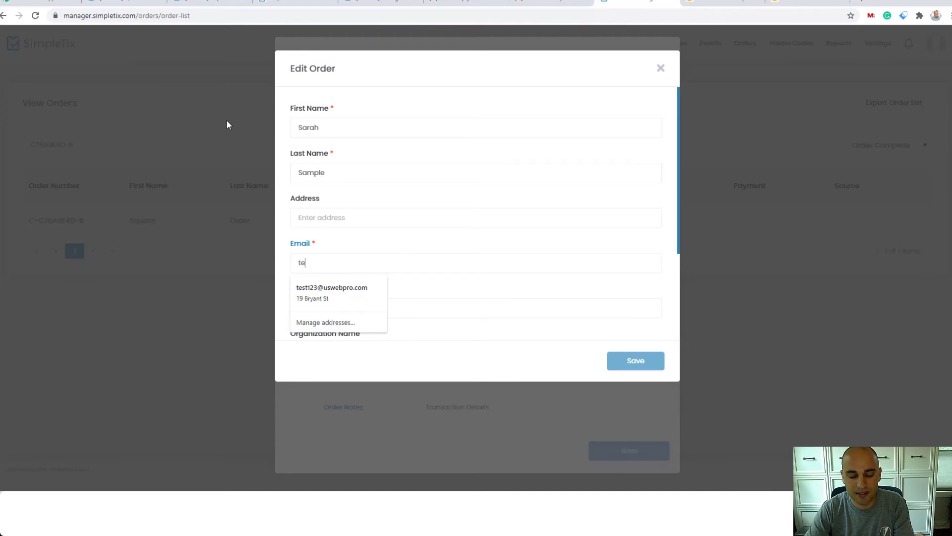
type("st@gmail.c")
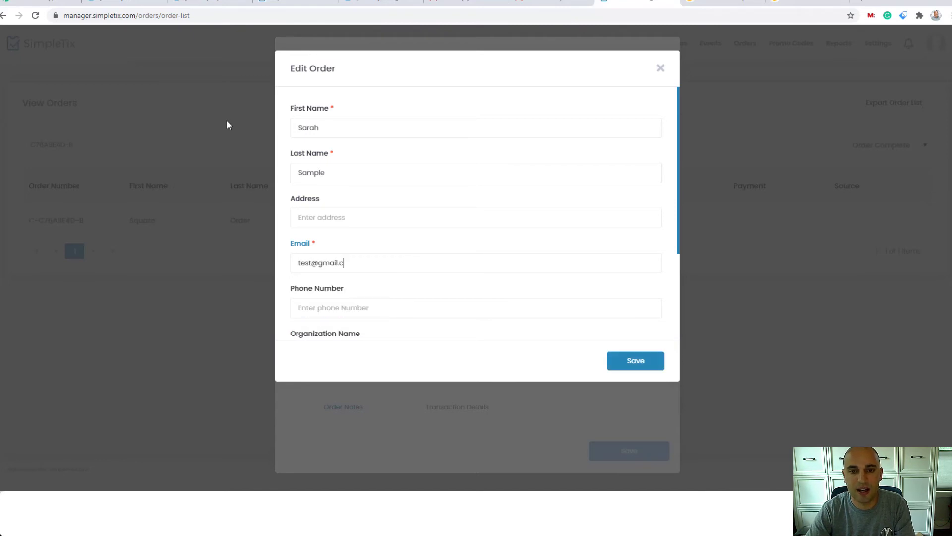
type("om")
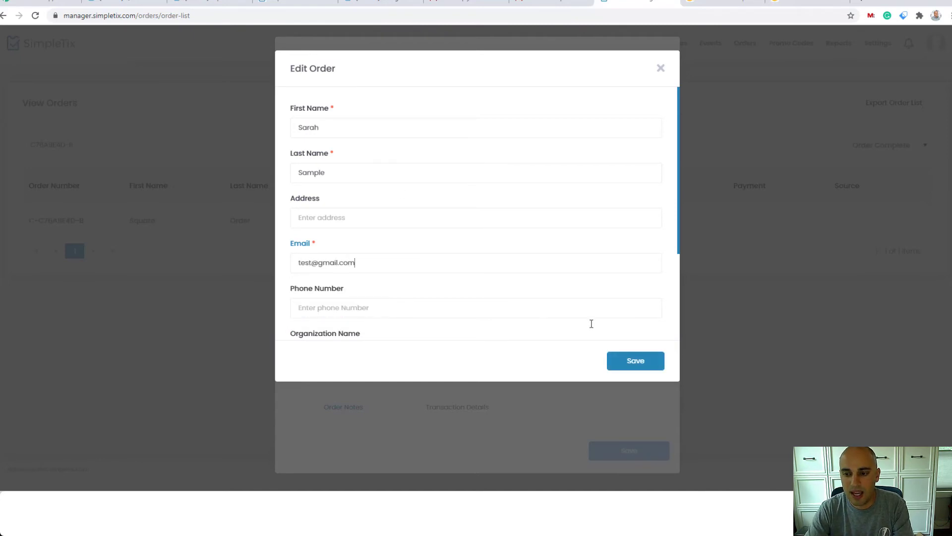
left_click(631, 364)
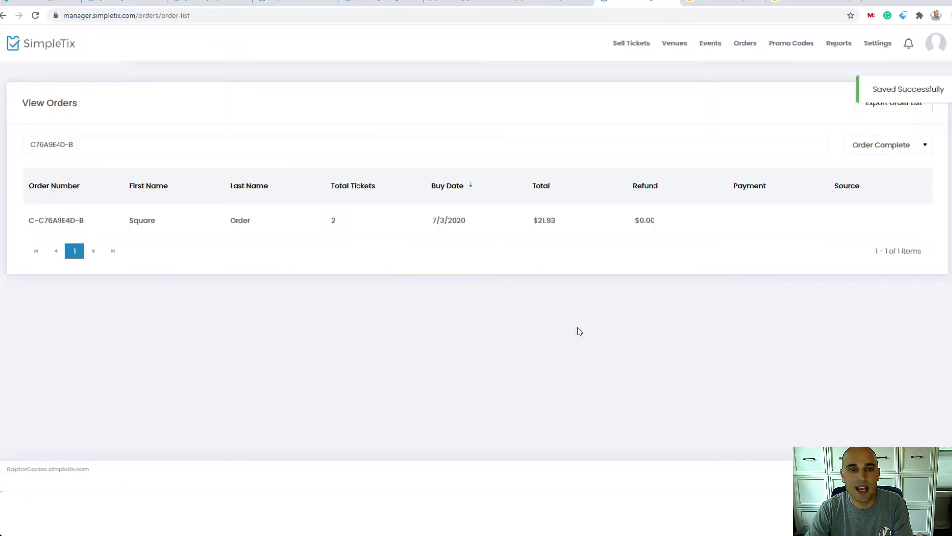
- Reopen the updated order and review the actions available for it, including sending e-tickets and voiding the order
left_click(457, 223)
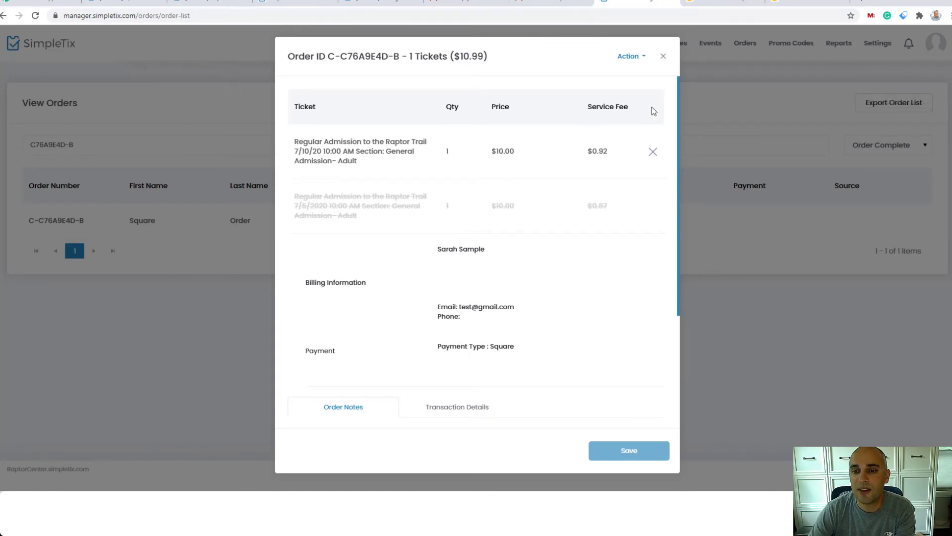
left_click(634, 58)
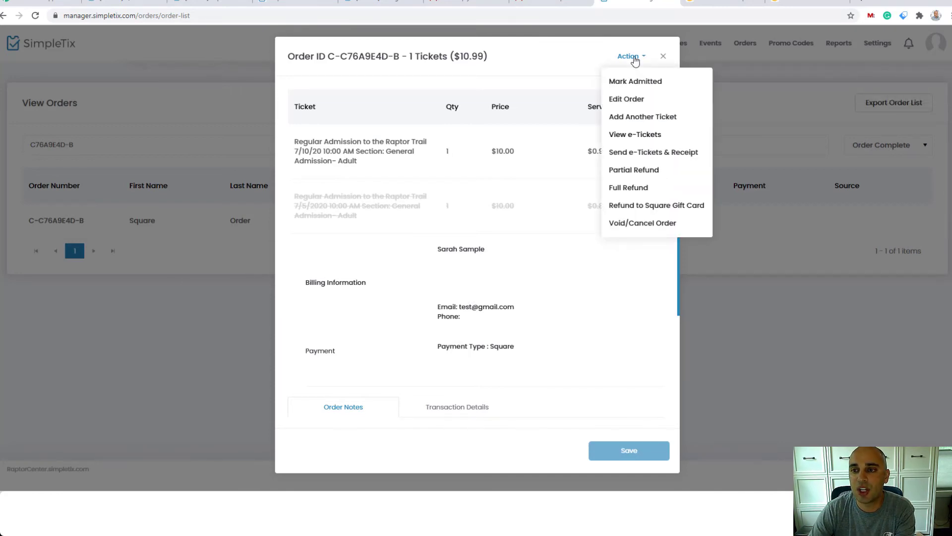
left_click(644, 153)
left_click(633, 219)
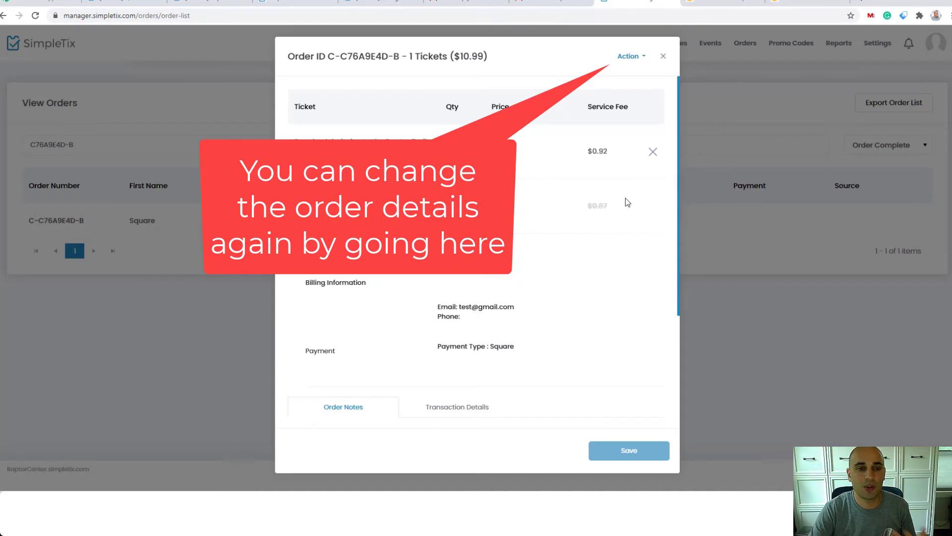
- Review the order's editable customer details and close the edit form without making changes
left_click(640, 57)
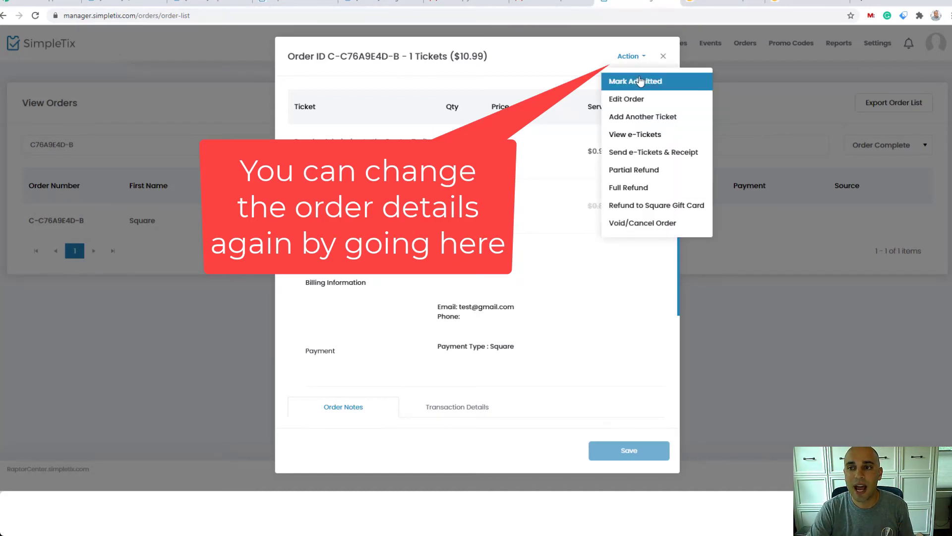
left_click(641, 99)
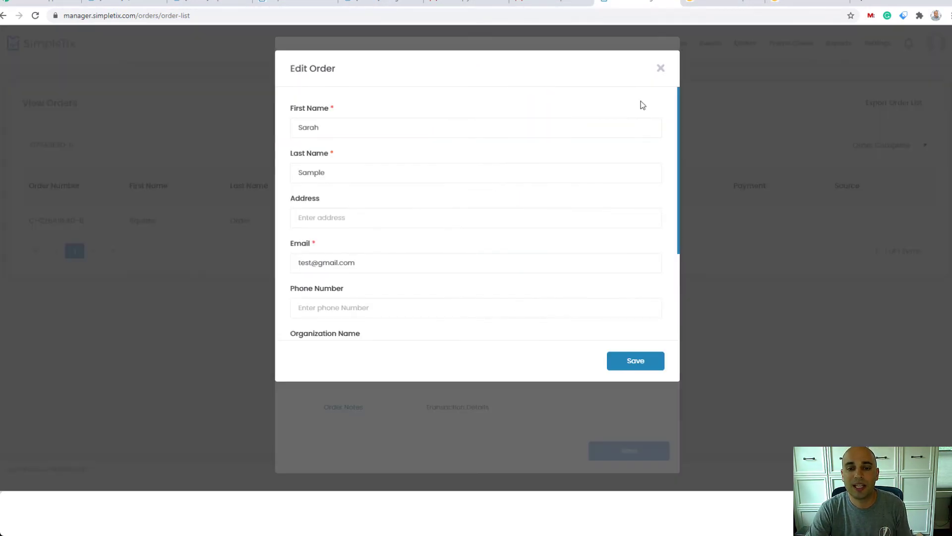
scroll(593, 176, "down", 3)
scroll(593, 176, "up", 3)
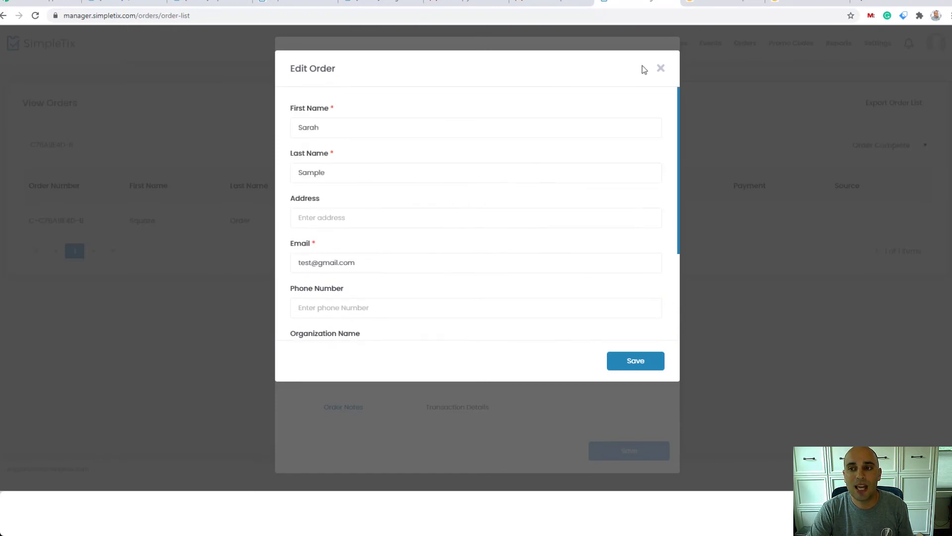
left_click(661, 69)
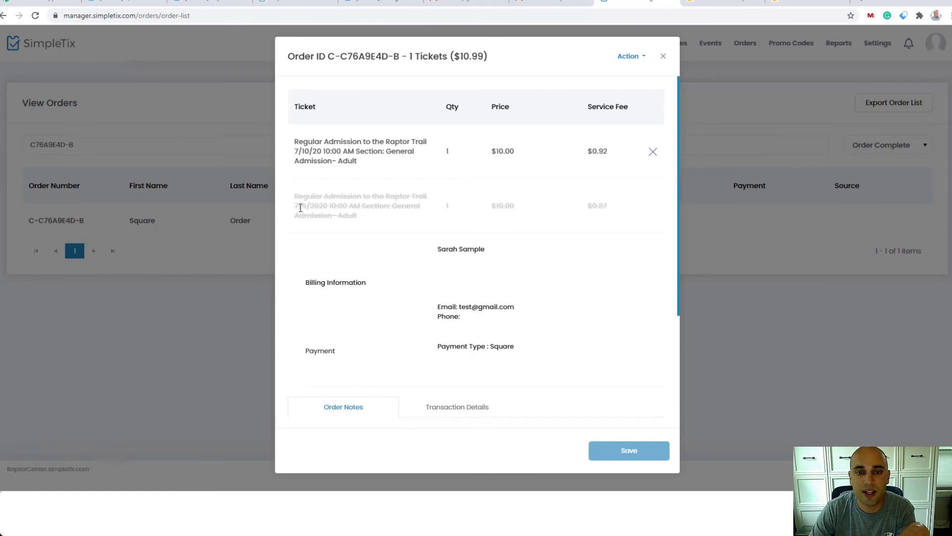
- Examine the deleted ticket's original date and the order notes recording the ticket changes
left_click_drag(296, 206, 358, 206)
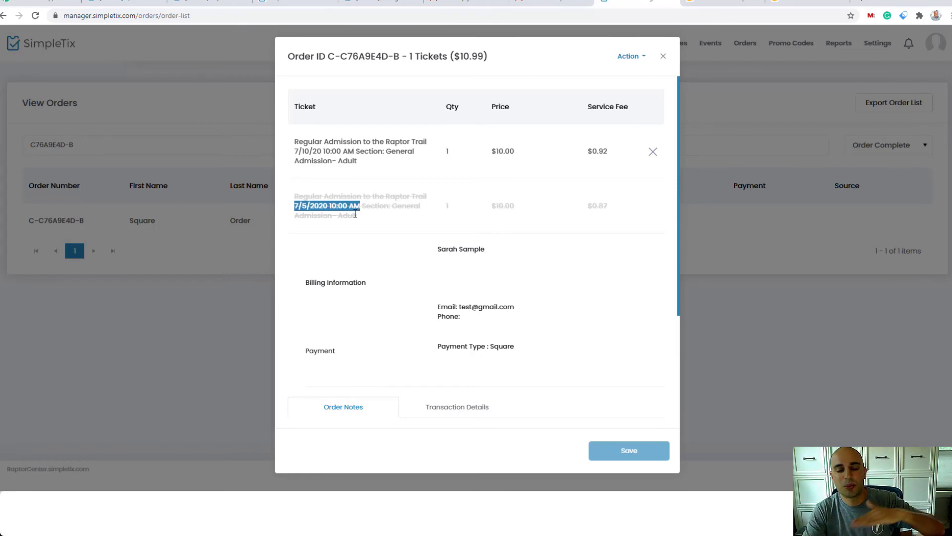
scroll(355, 216, "down", 2)
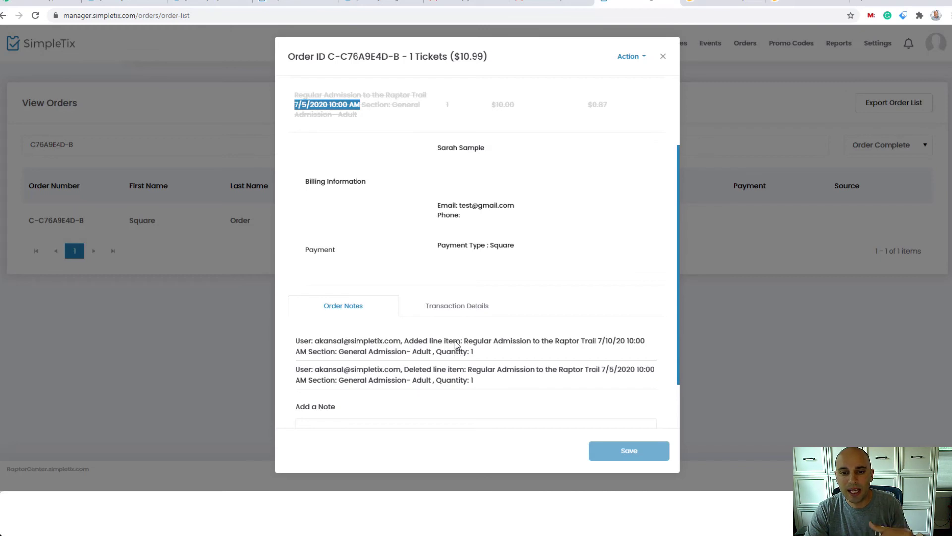
- Add the note "change requested by the staff" to the order notes and save it
left_click_drag(455, 341, 421, 383)
scroll(407, 392, "down", 2)
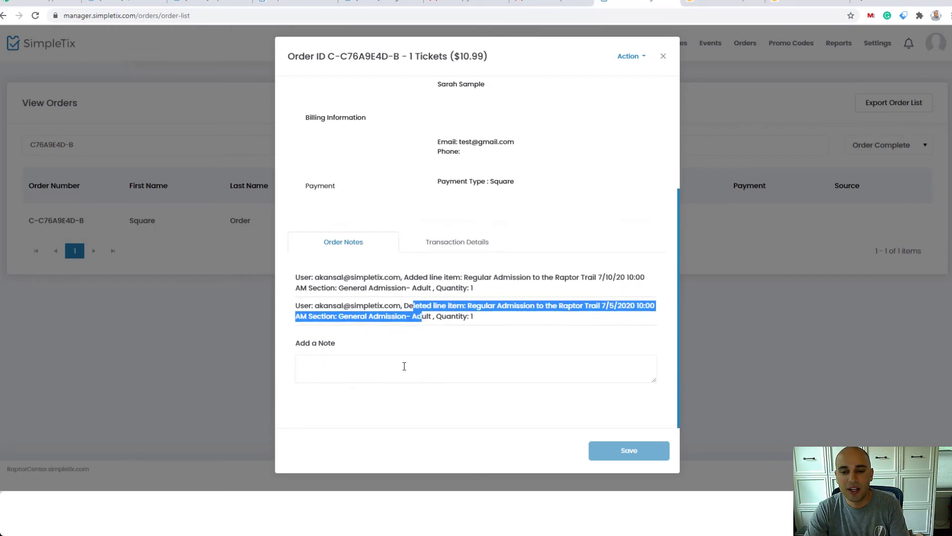
left_click(407, 367)
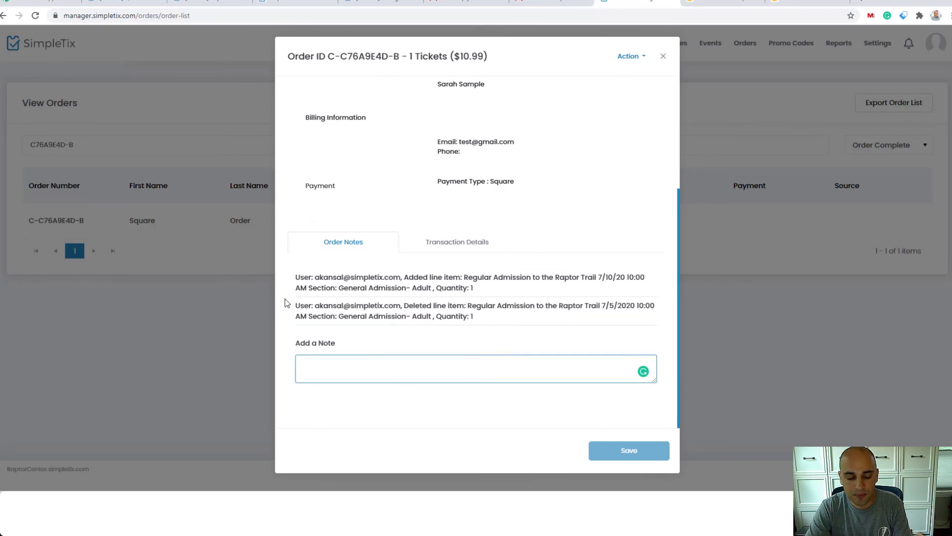
type("was ")
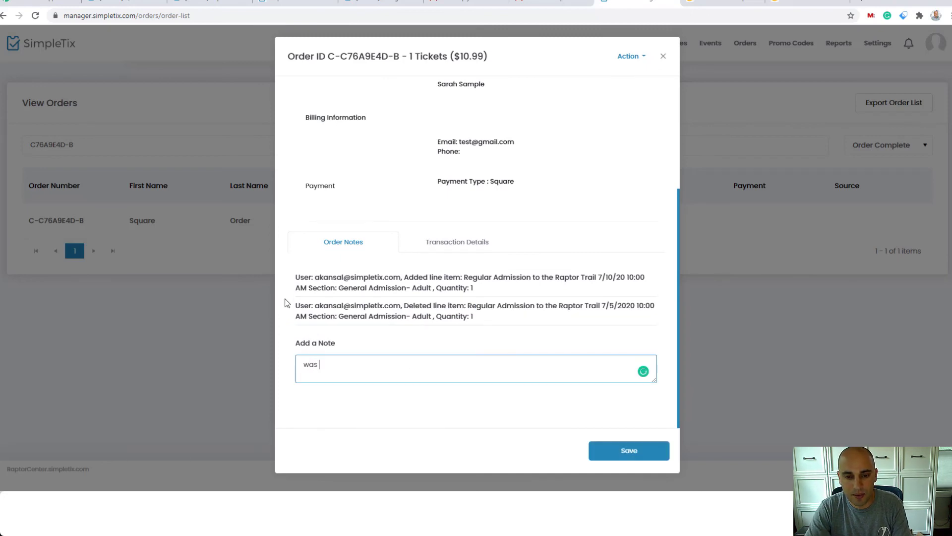
type("requested")
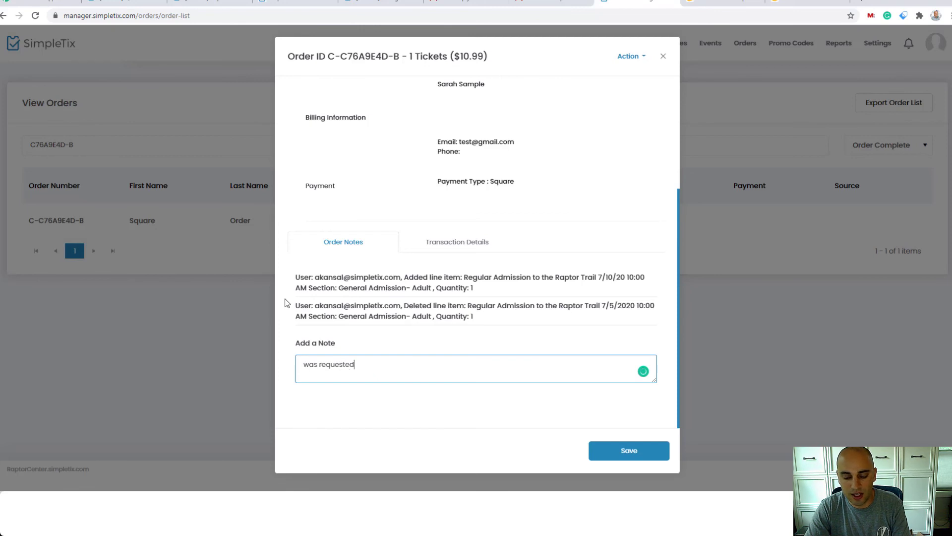
key("ctrl+a")
type("change ")
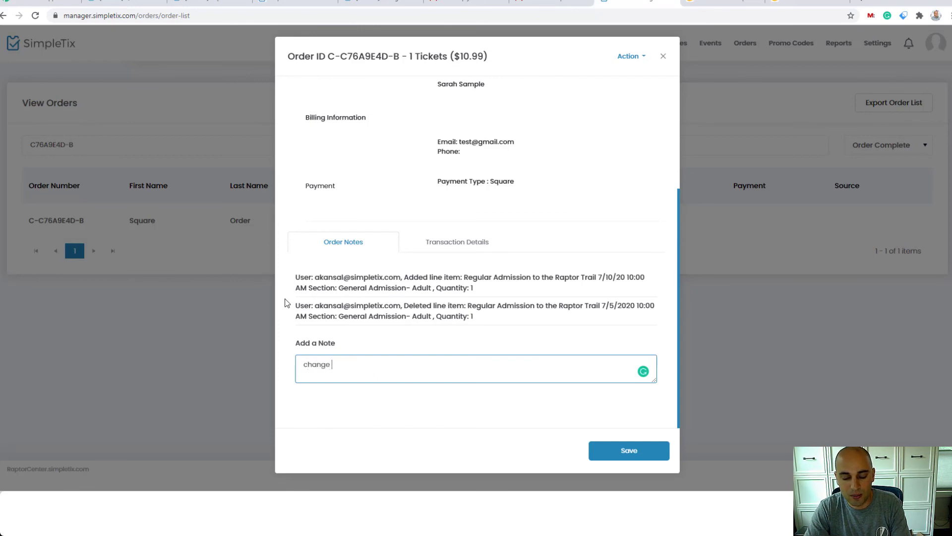
type("reques")
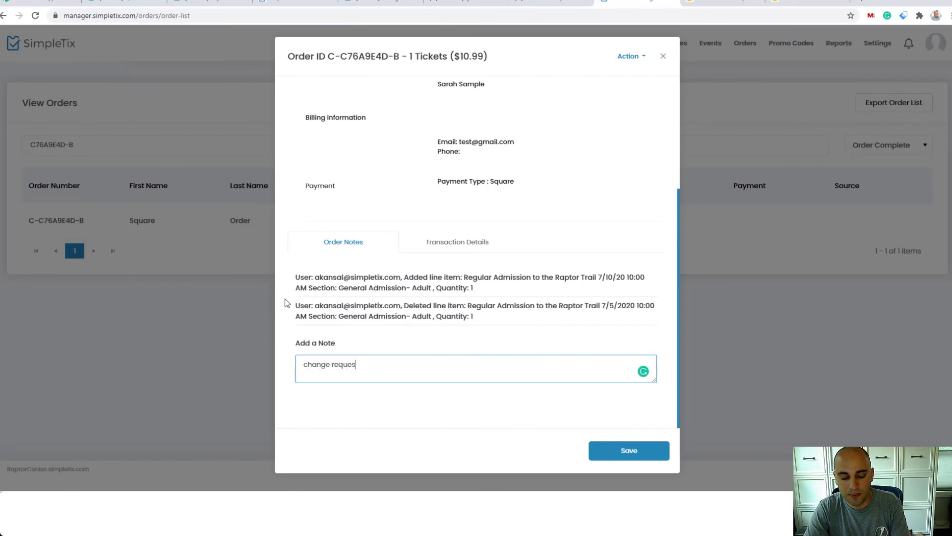
type("ted by th")
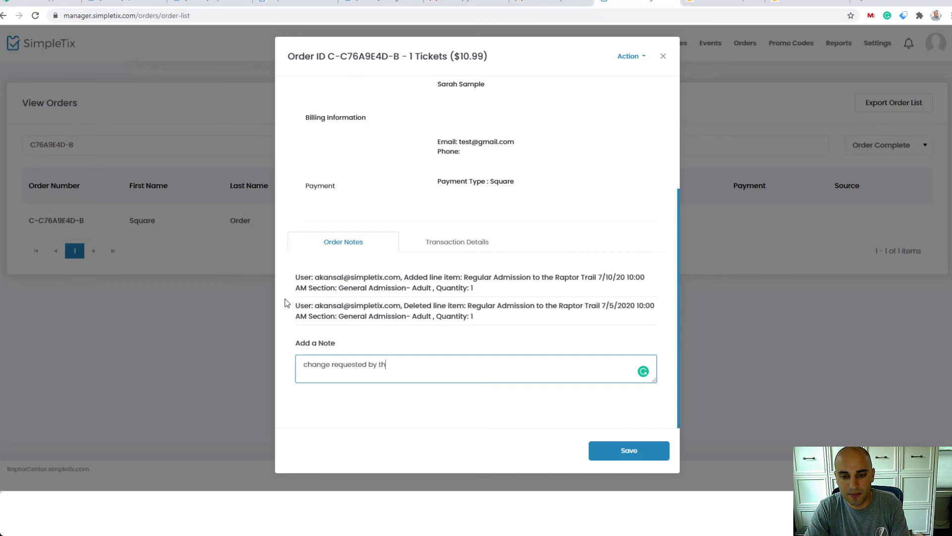
type("e staff")
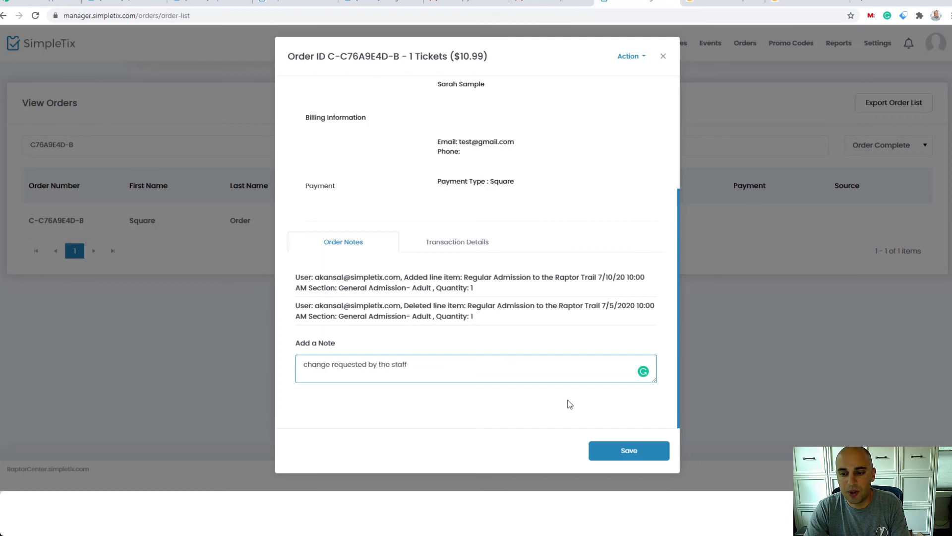
scroll(548, 356, "up", 3)
scroll(548, 356, "down", 3)
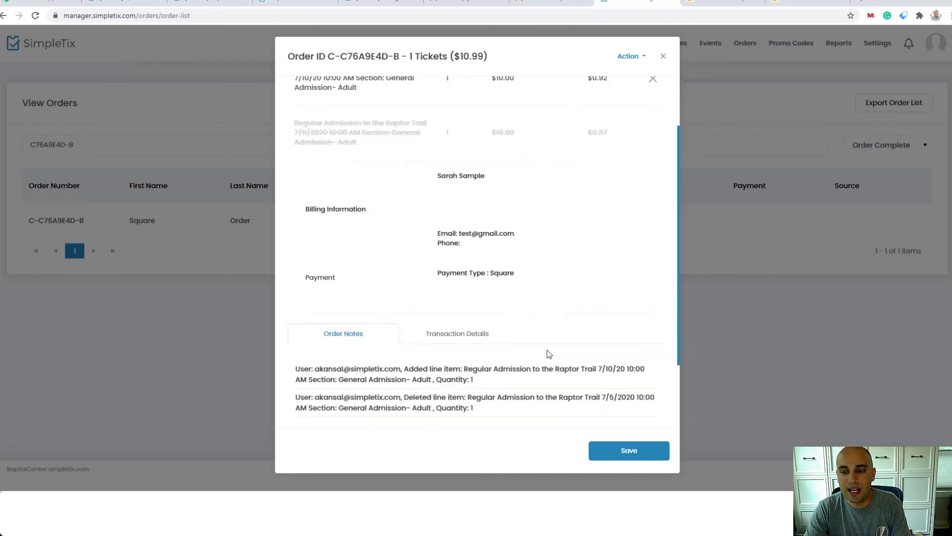
left_click(615, 457)
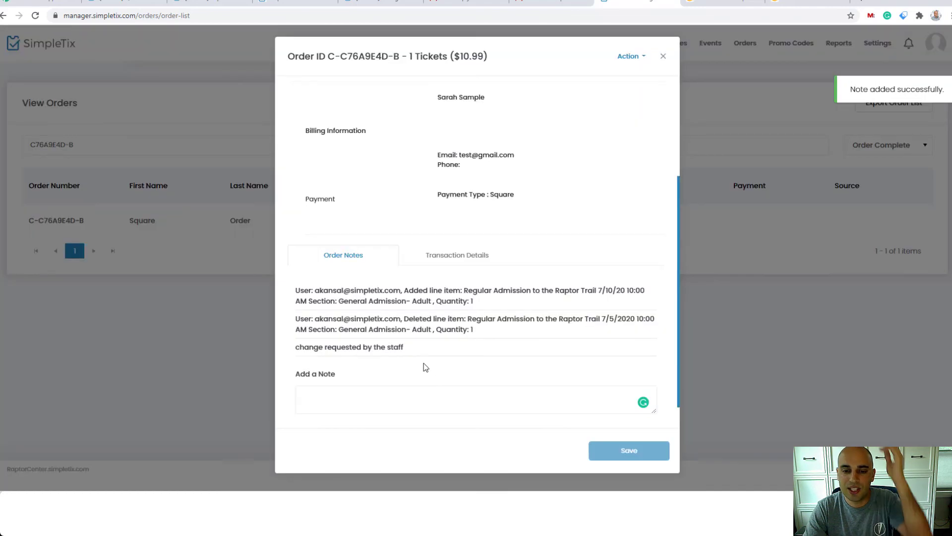